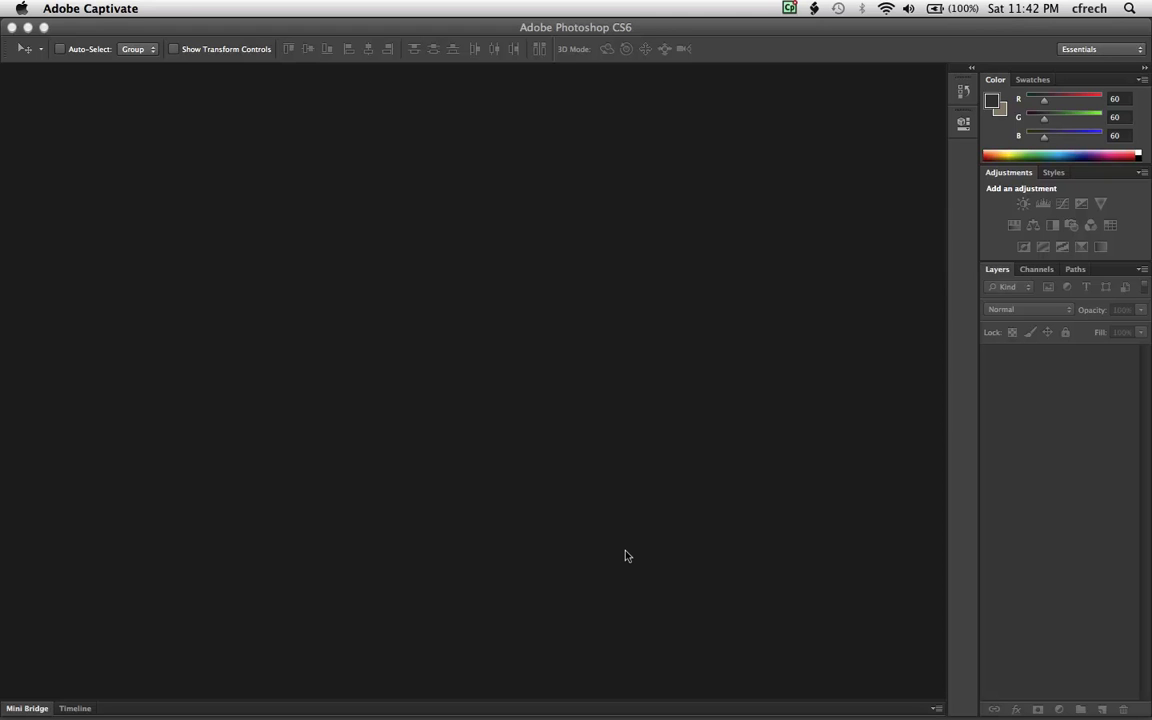
- Switch to Chrome, download the 960 Grid System package from 960.gs, and open the downloaded zip
key(super+Tab)
key(super+Tab)
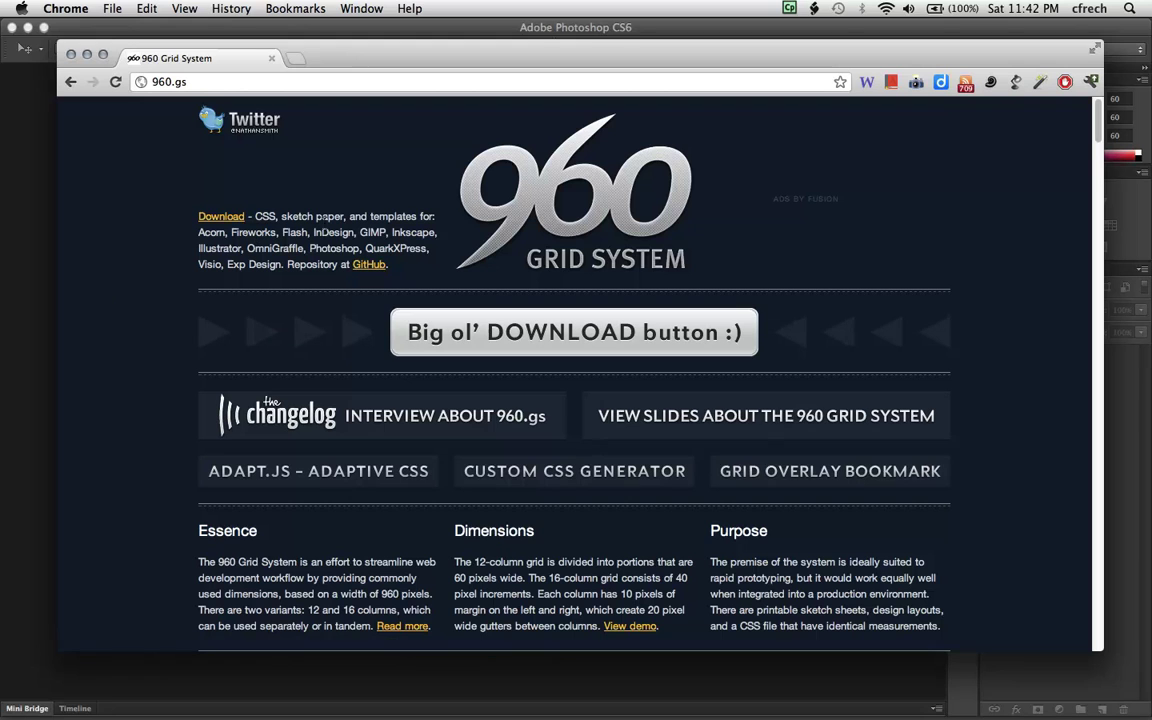
click(224, 217)
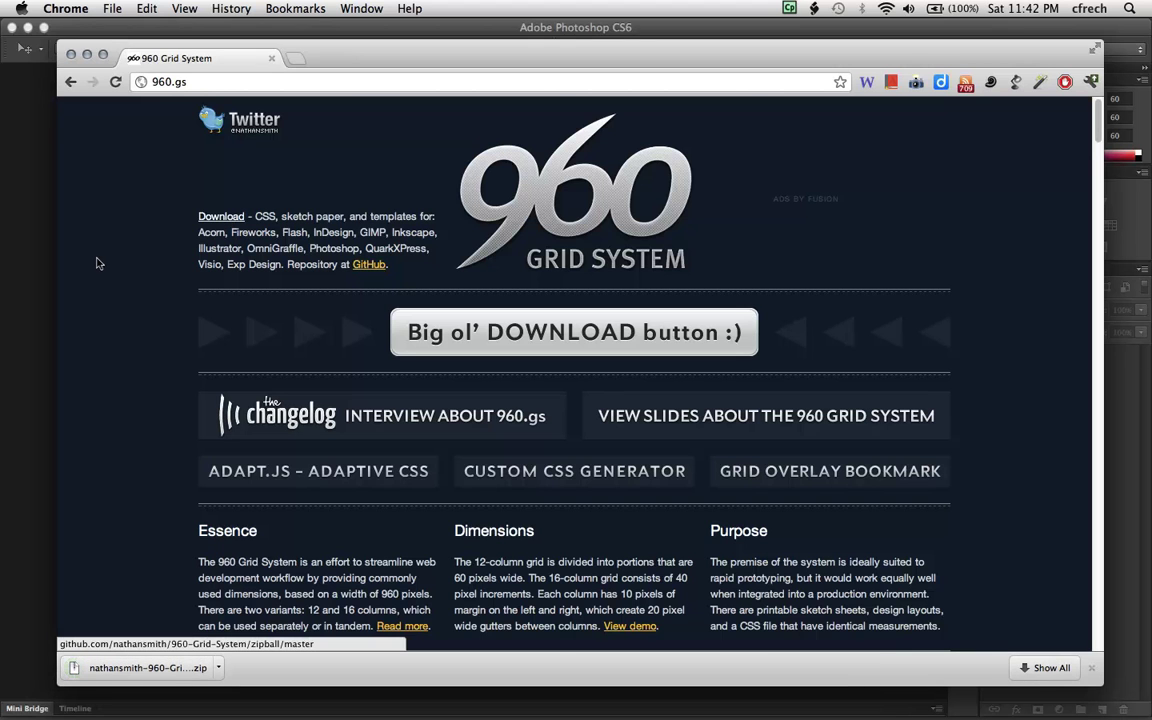
click(150, 674)
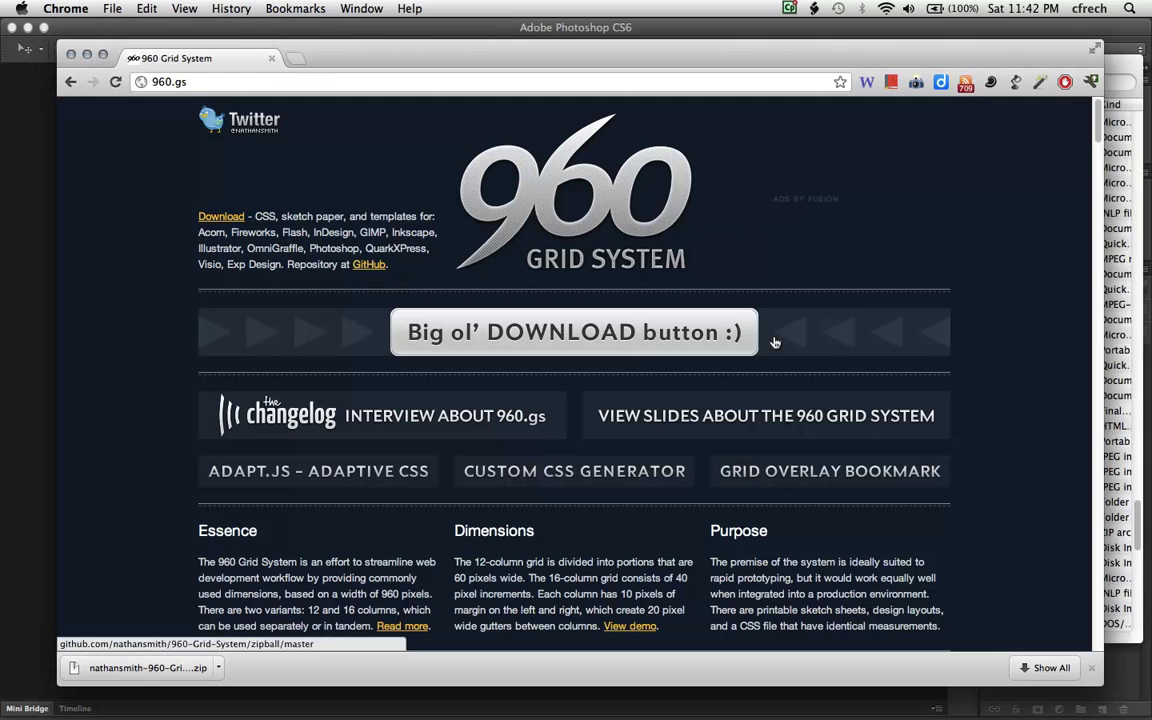
- Open the extracted 960 Grid System folder in Finder's Downloads and narrow the sidebar to widen the file list
click(1115, 78)
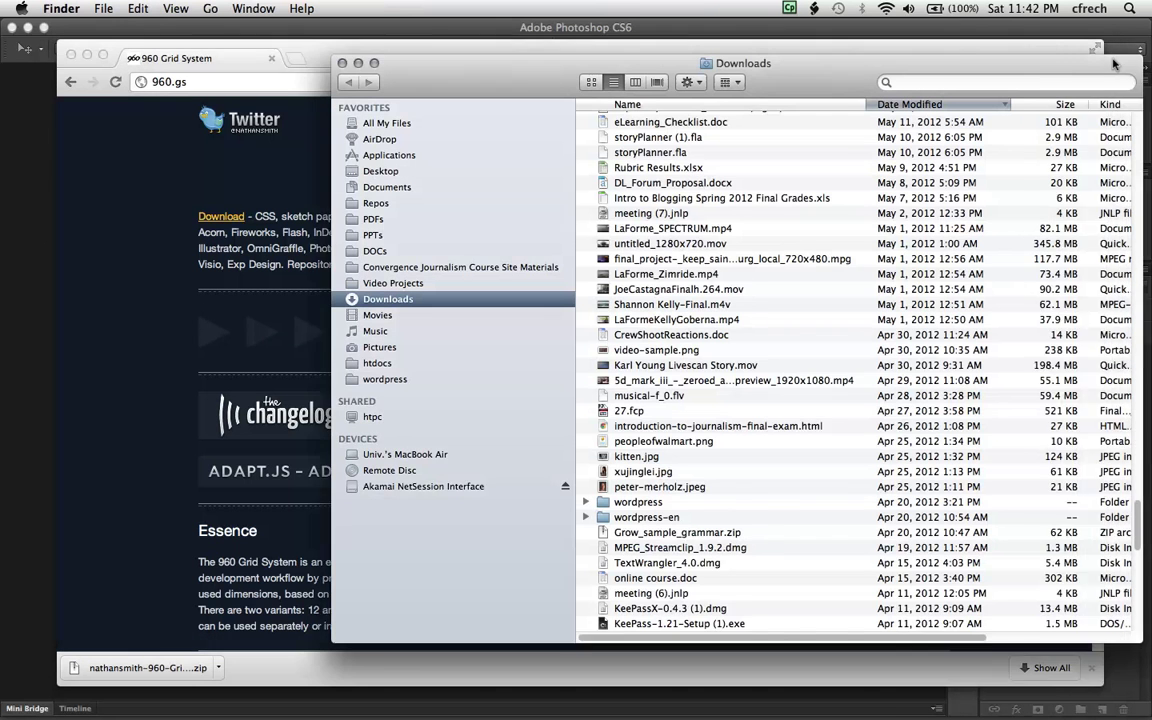
drag(1115, 78, 944, 81)
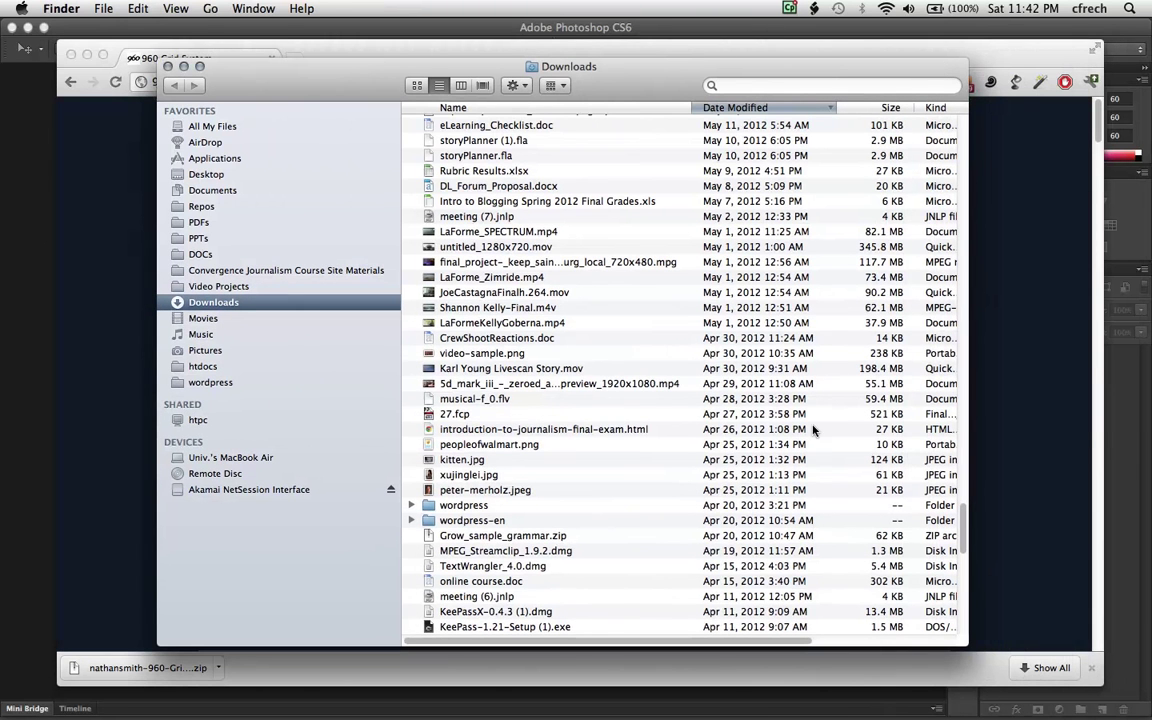
scroll(962, 528, down, 10)
click(428, 384)
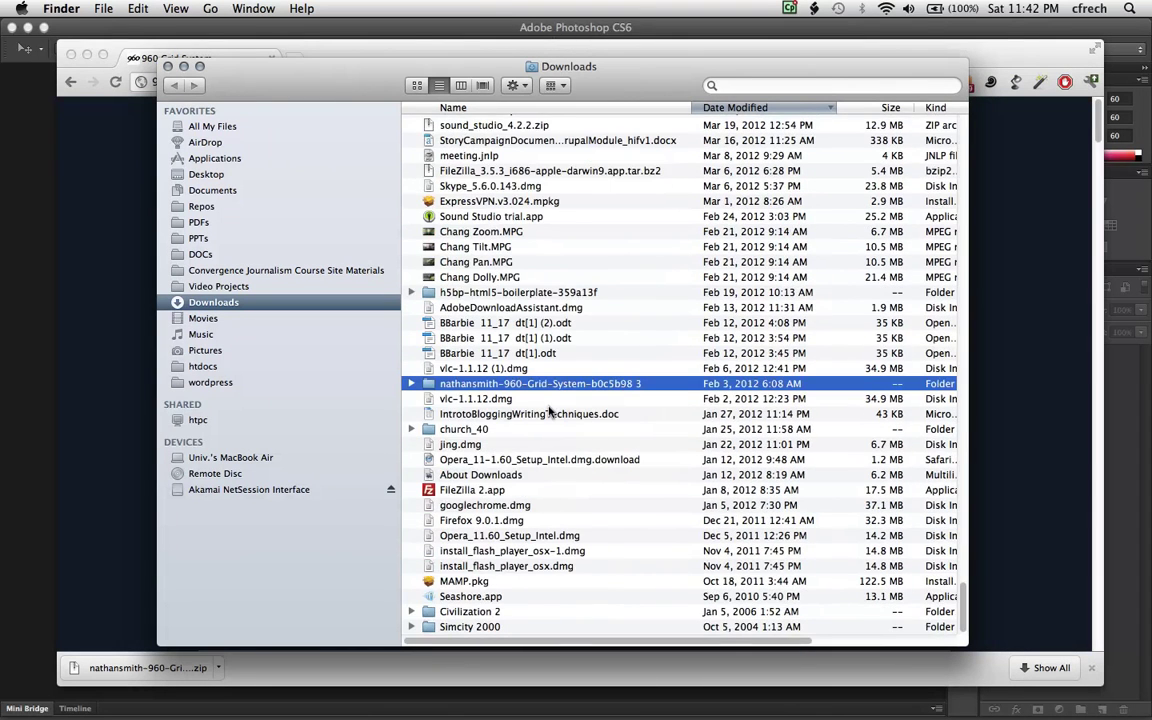
double_click(428, 384)
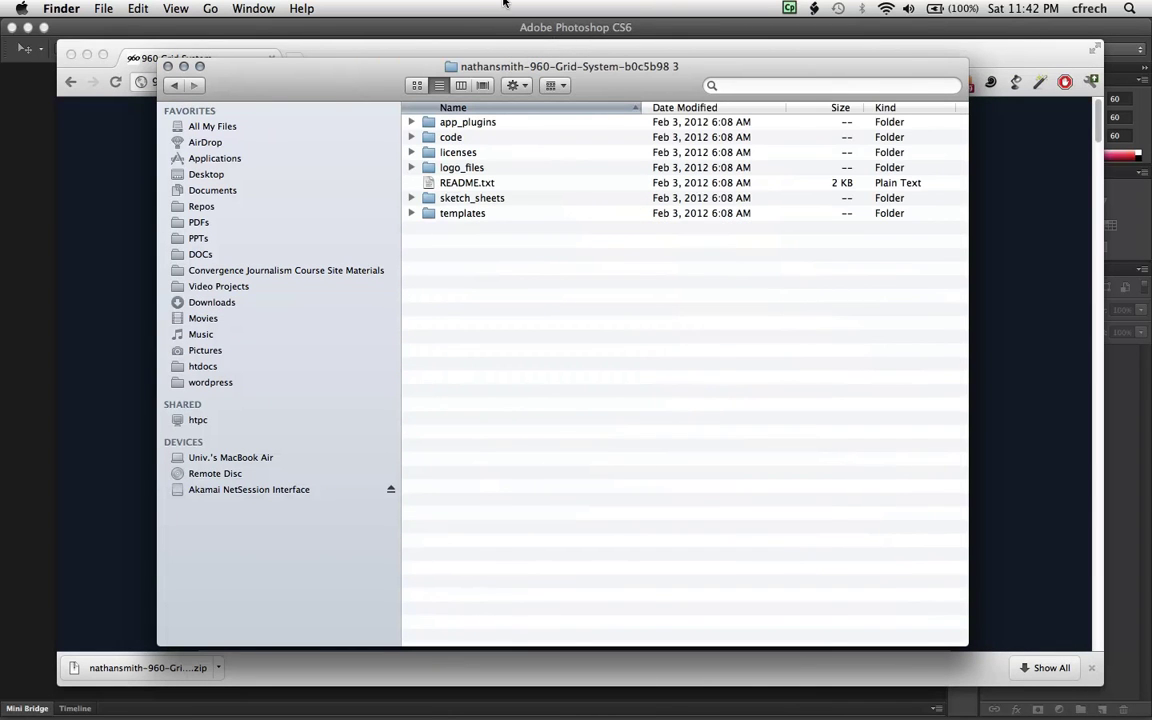
drag(391, 179, 214, 172)
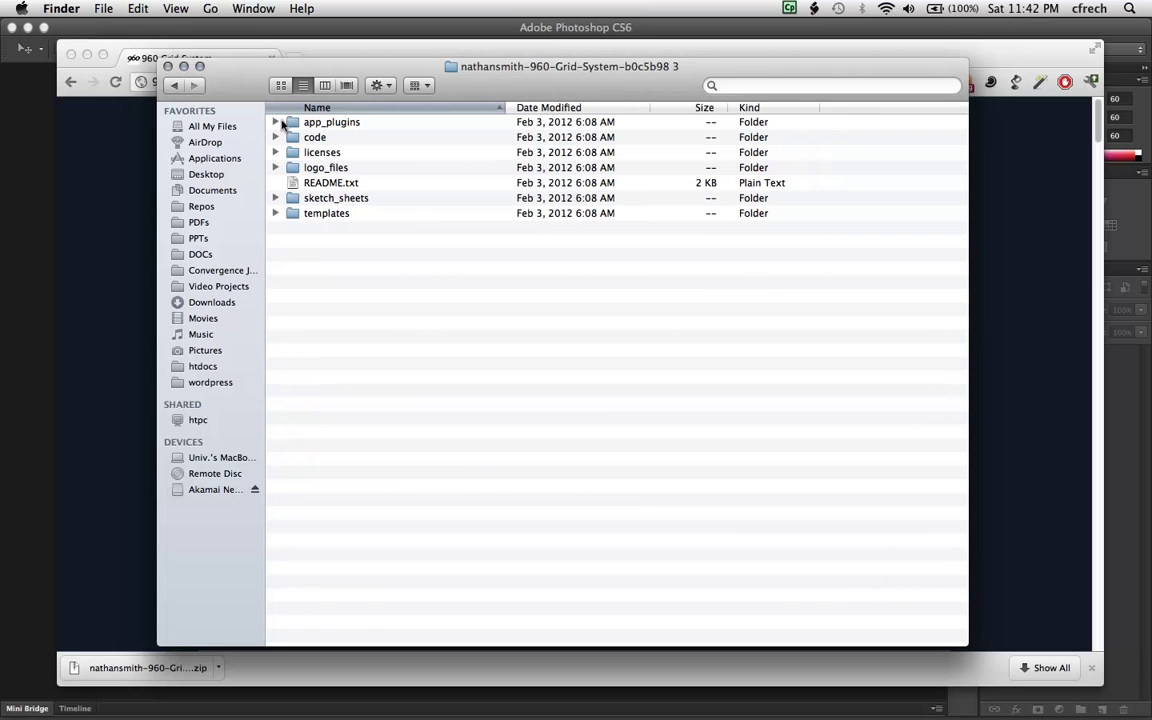
- Open 960_grid_12_col.psd from the templates/photoshop folder in Photoshop, approving the downloaded file
click(274, 213)
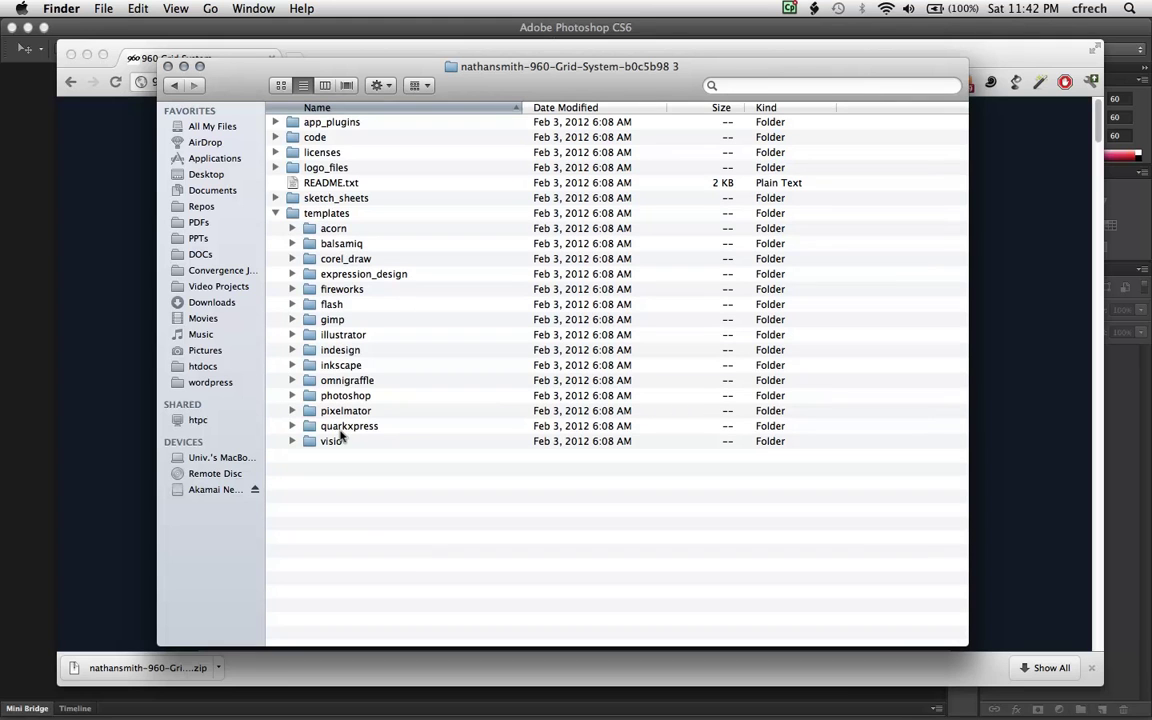
click(305, 395)
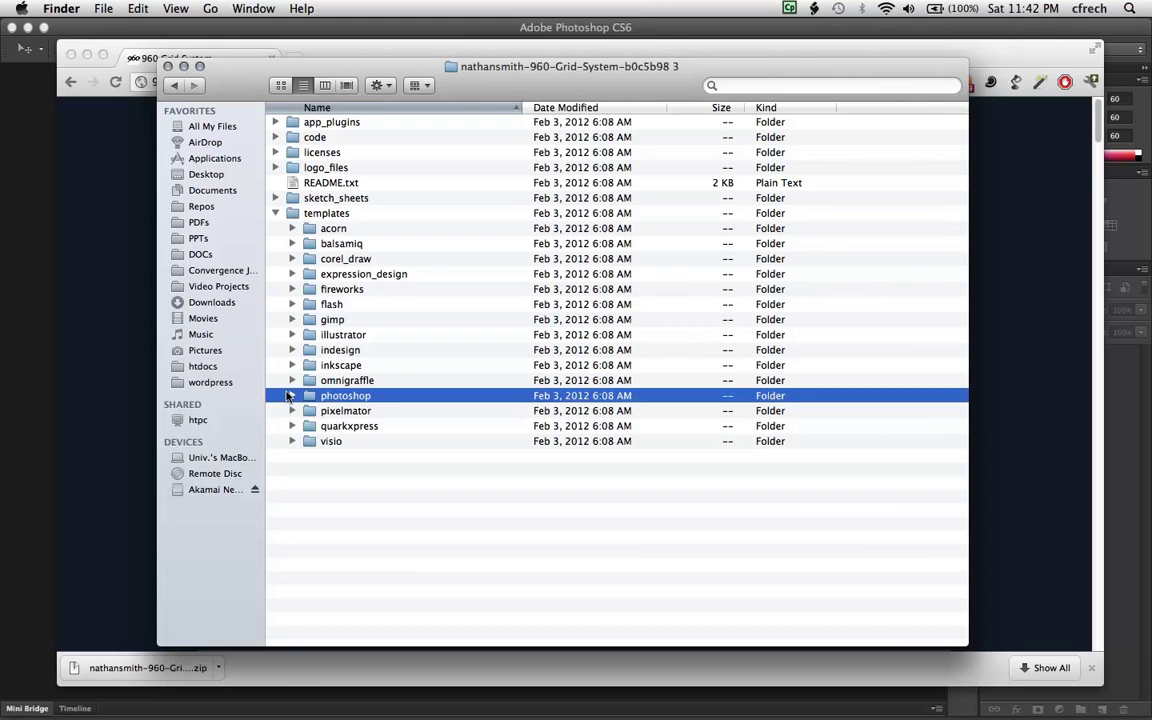
key(Right)
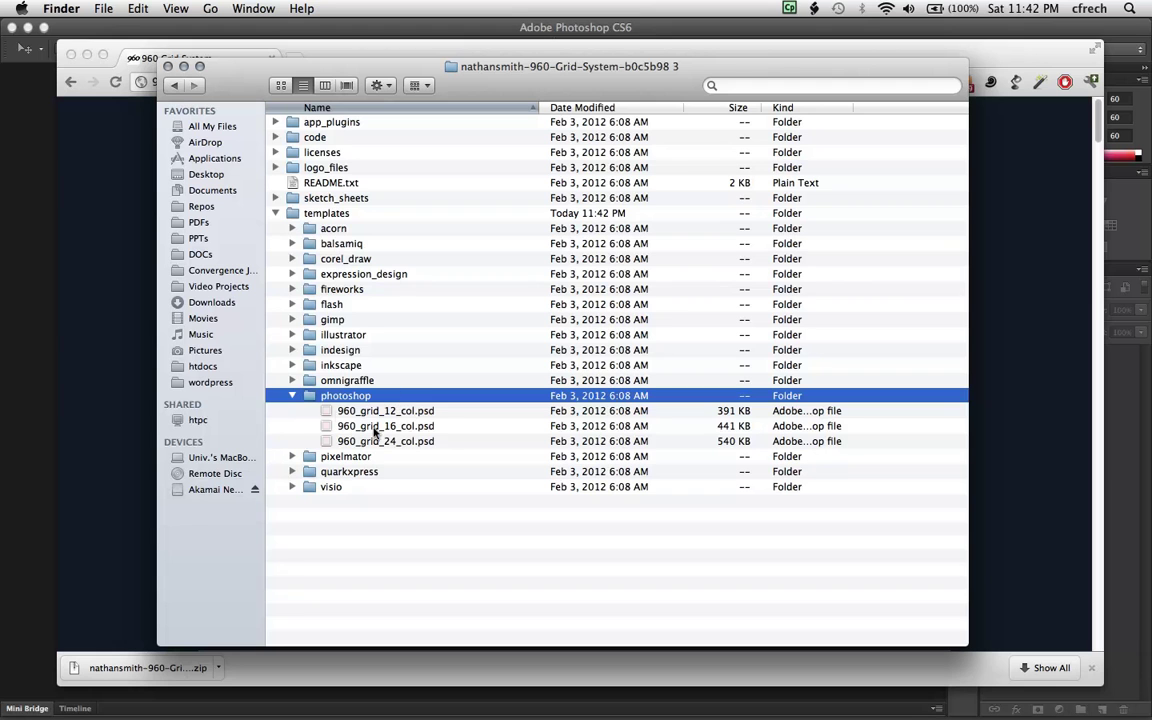
click(421, 412)
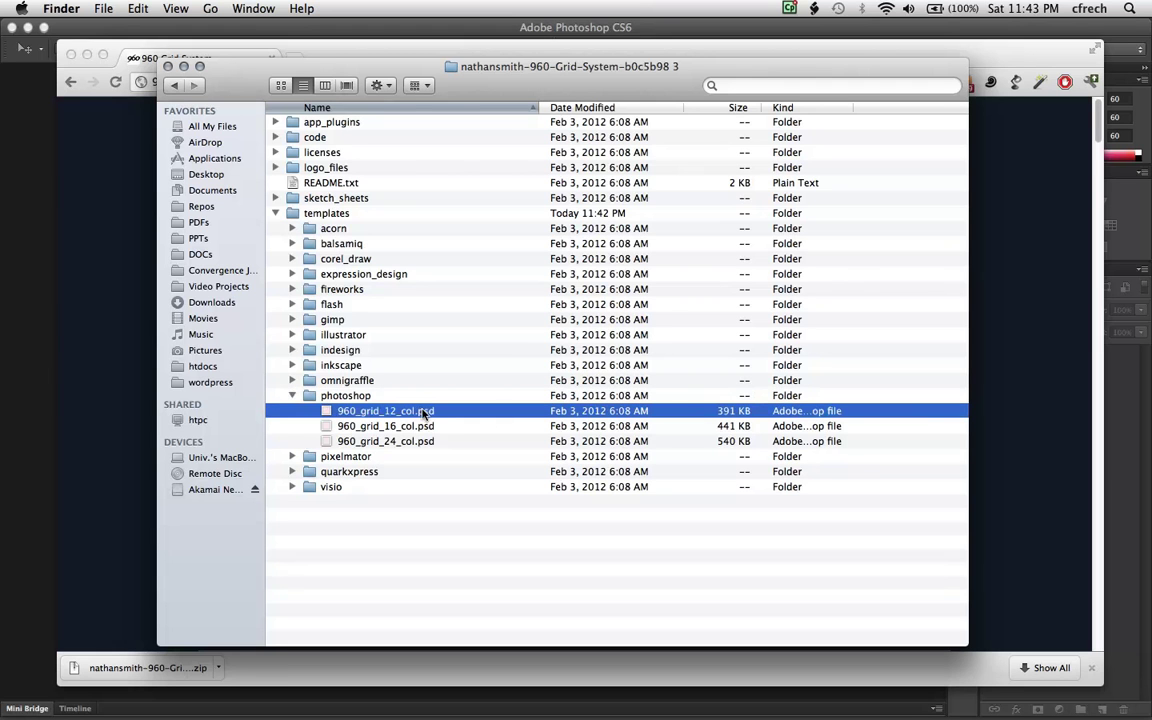
double_click(403, 410)
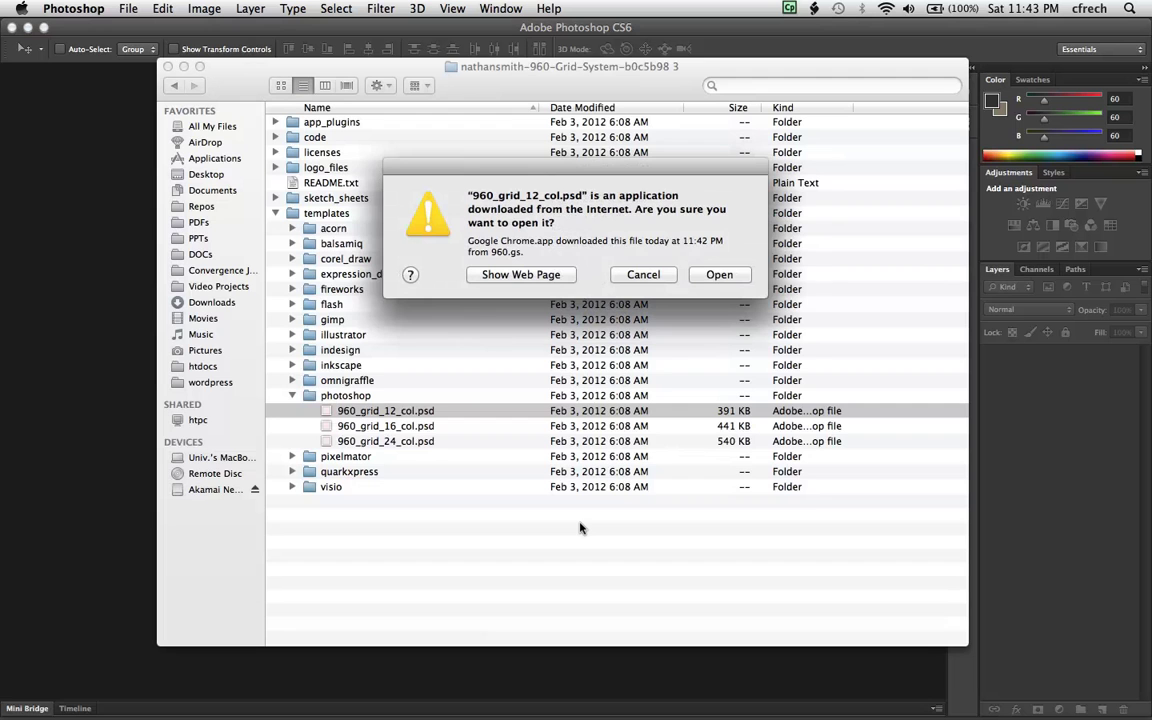
click(720, 274)
mouse_move(889, 716)
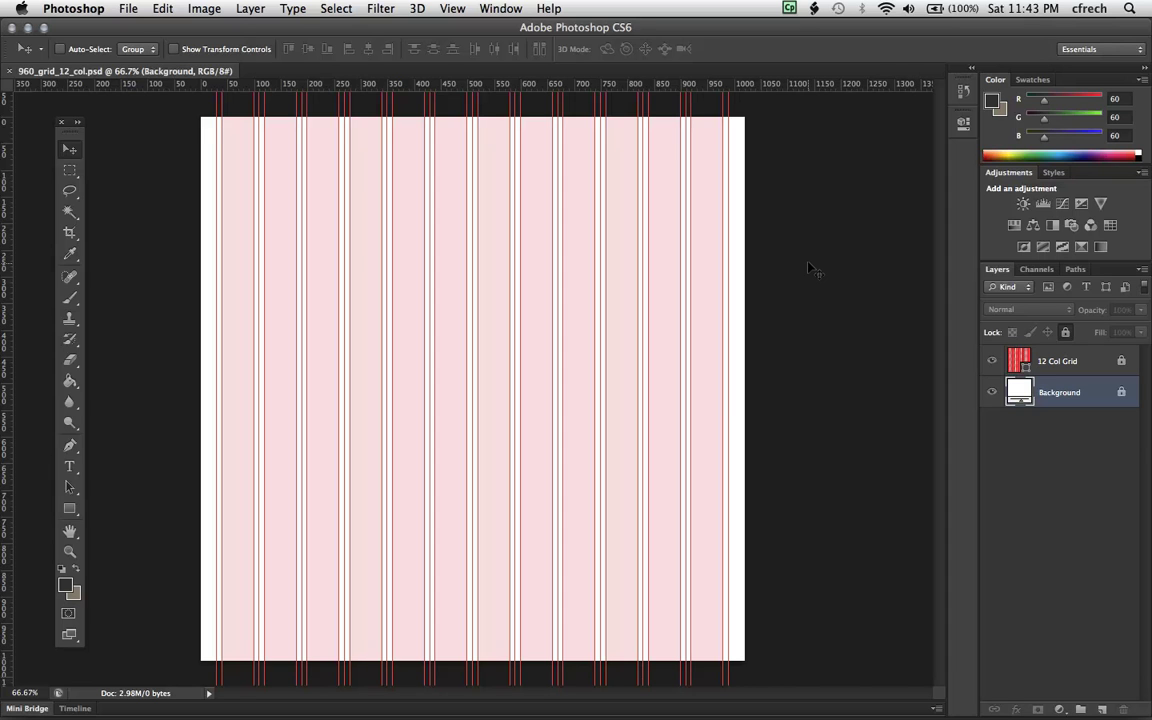
- Resize the grid document's image height to 2400 pixels
click(24, 693)
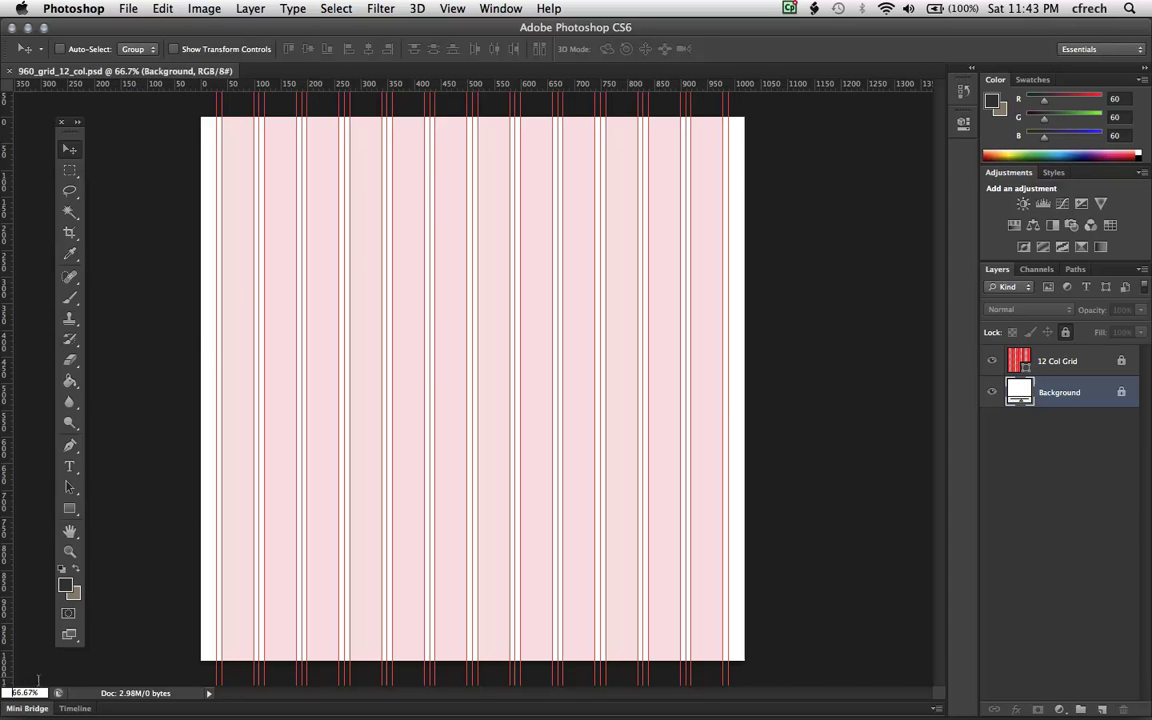
text(25)
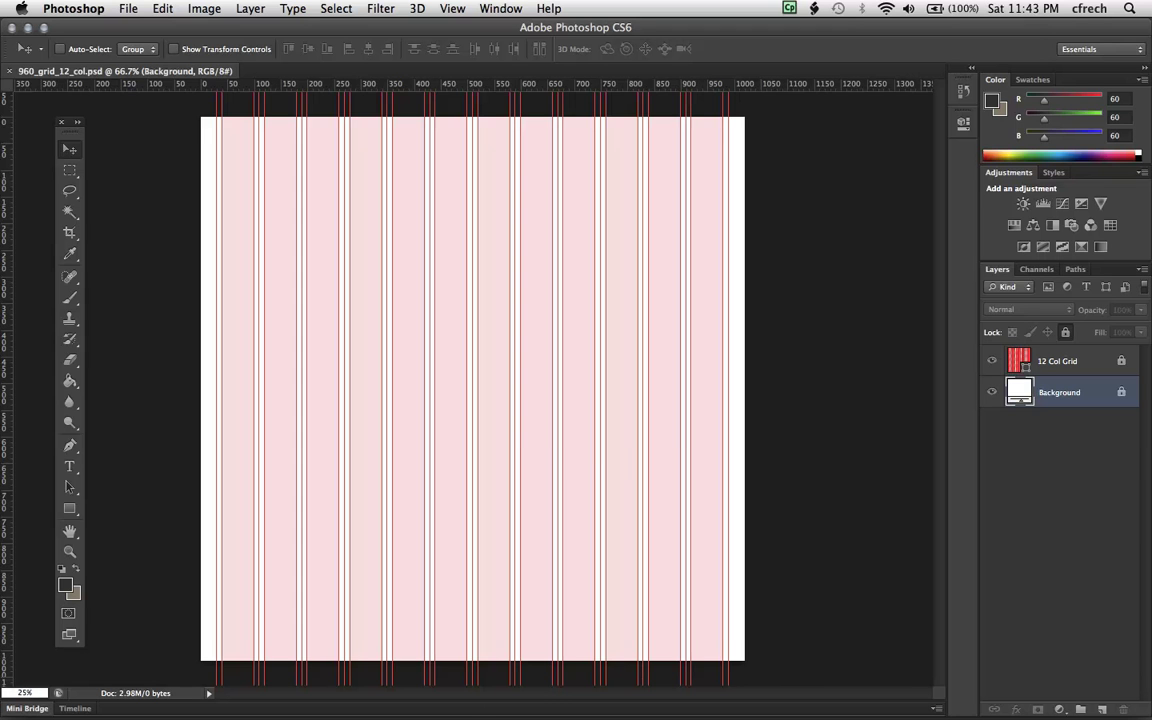
key(Return)
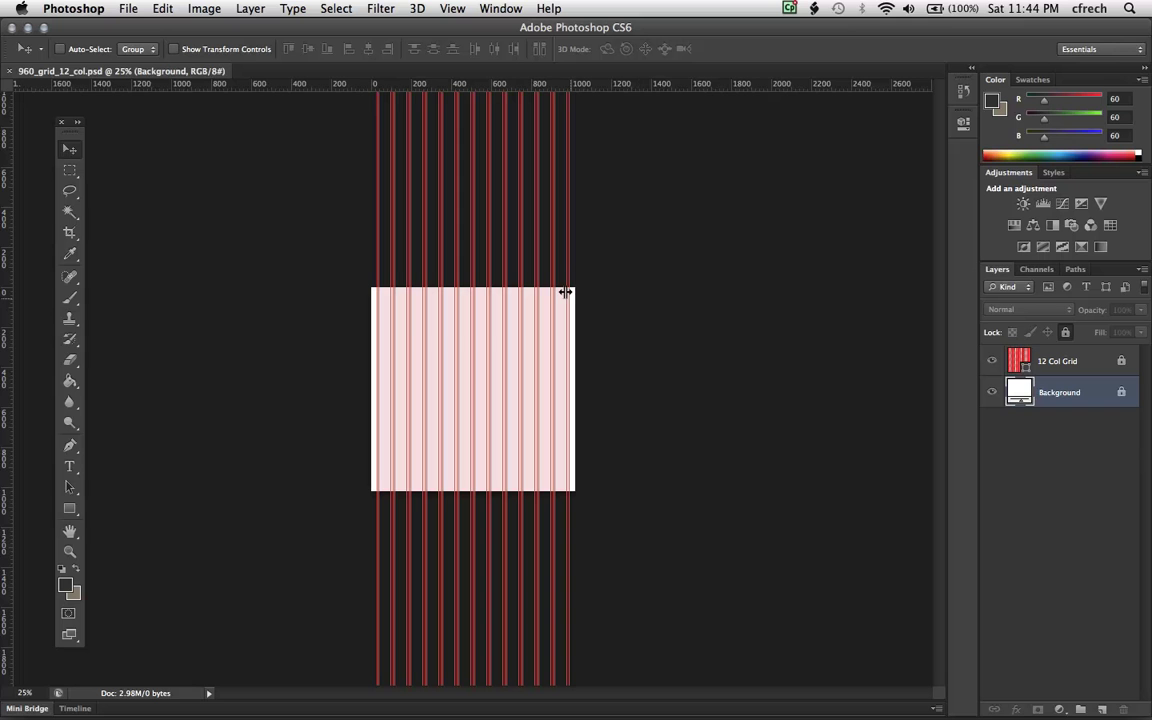
click(205, 7)
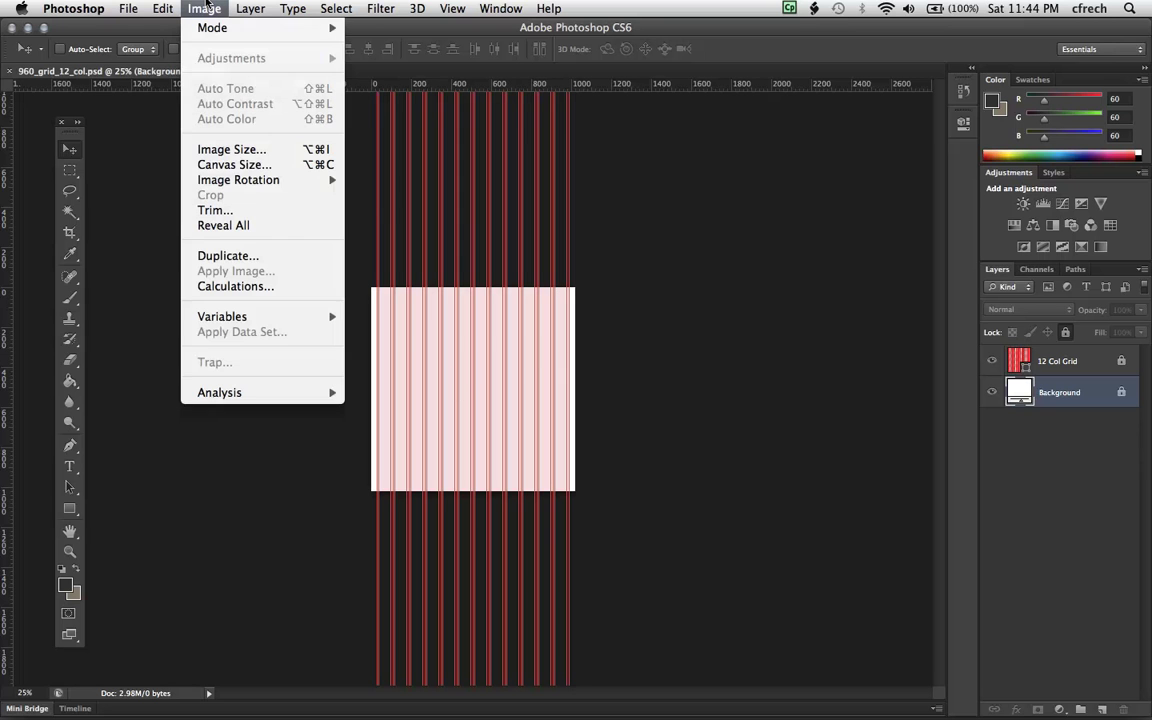
click(248, 149)
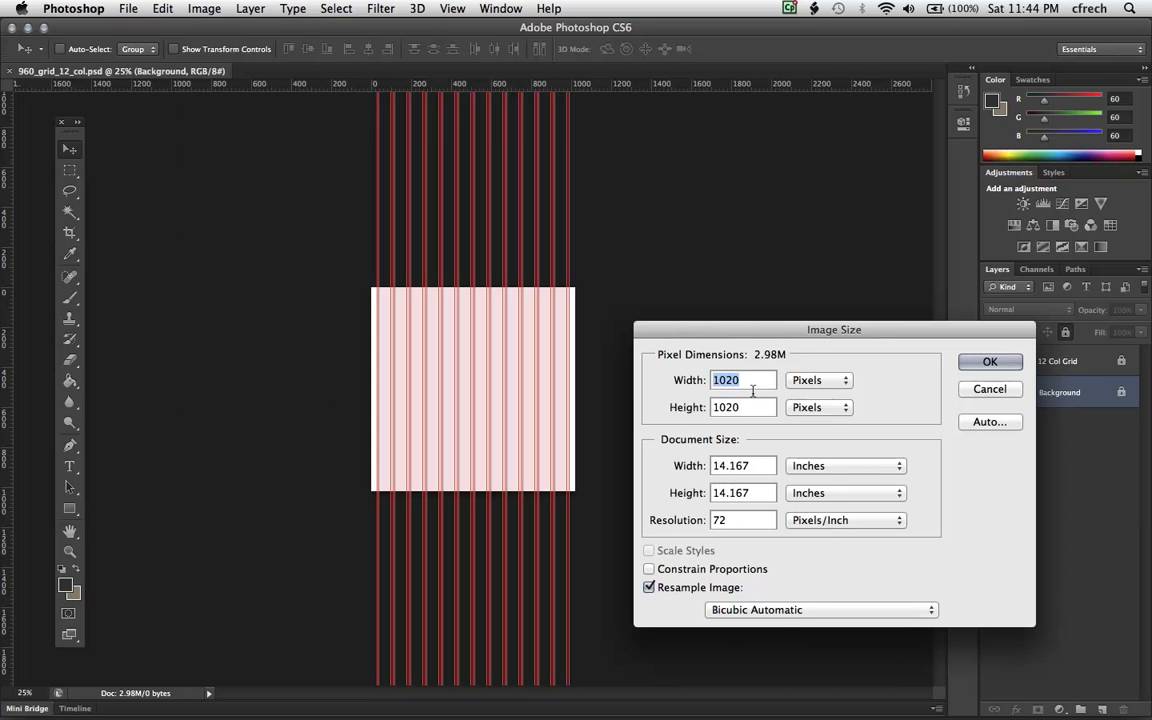
key(Tab)
text(2400)
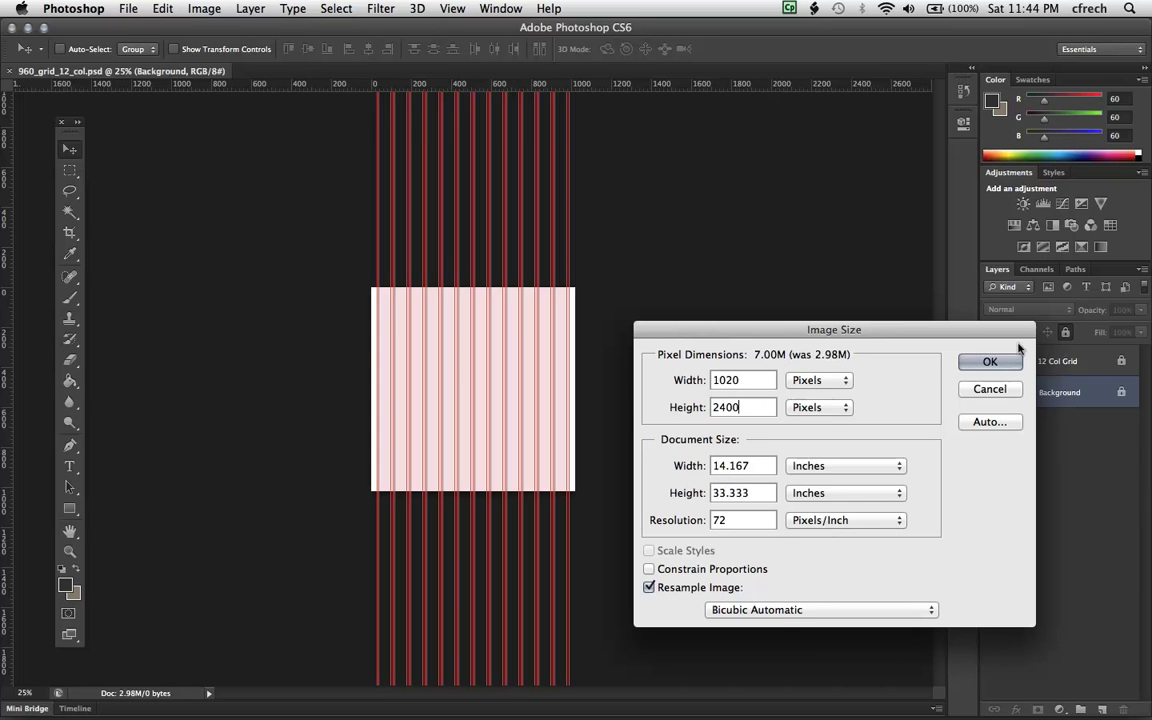
click(969, 360)
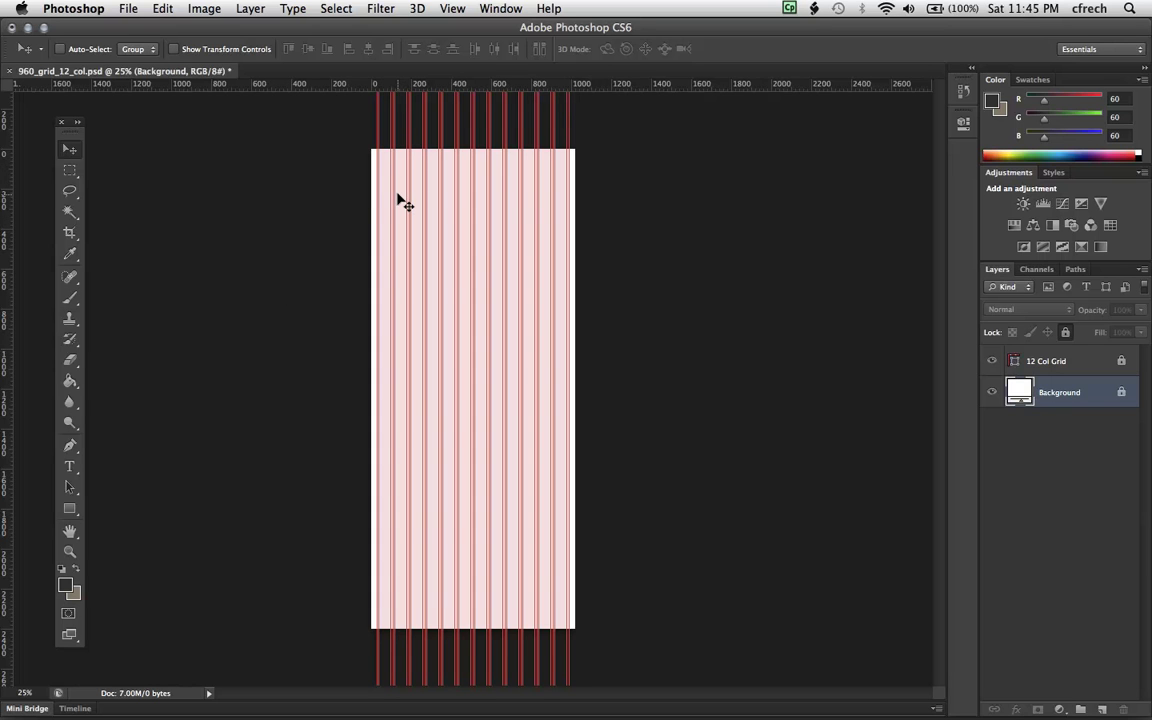
- Extend the canvas width to 1200 pixels with the centre anchor
click(205, 7)
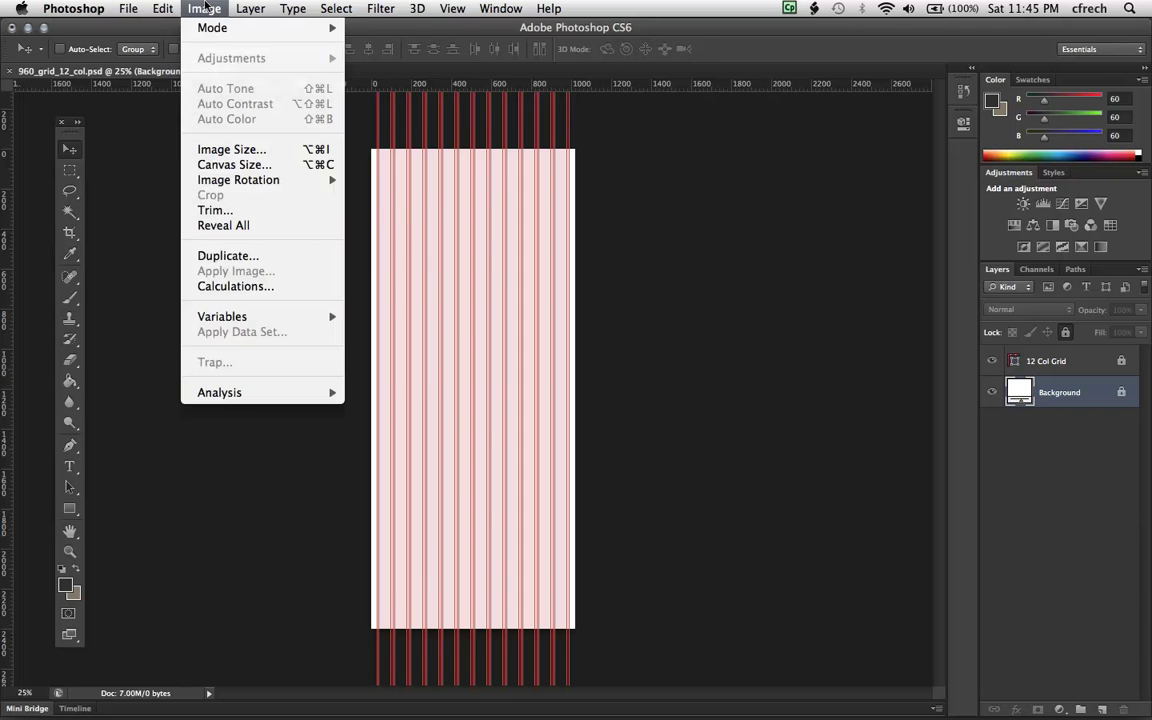
click(243, 165)
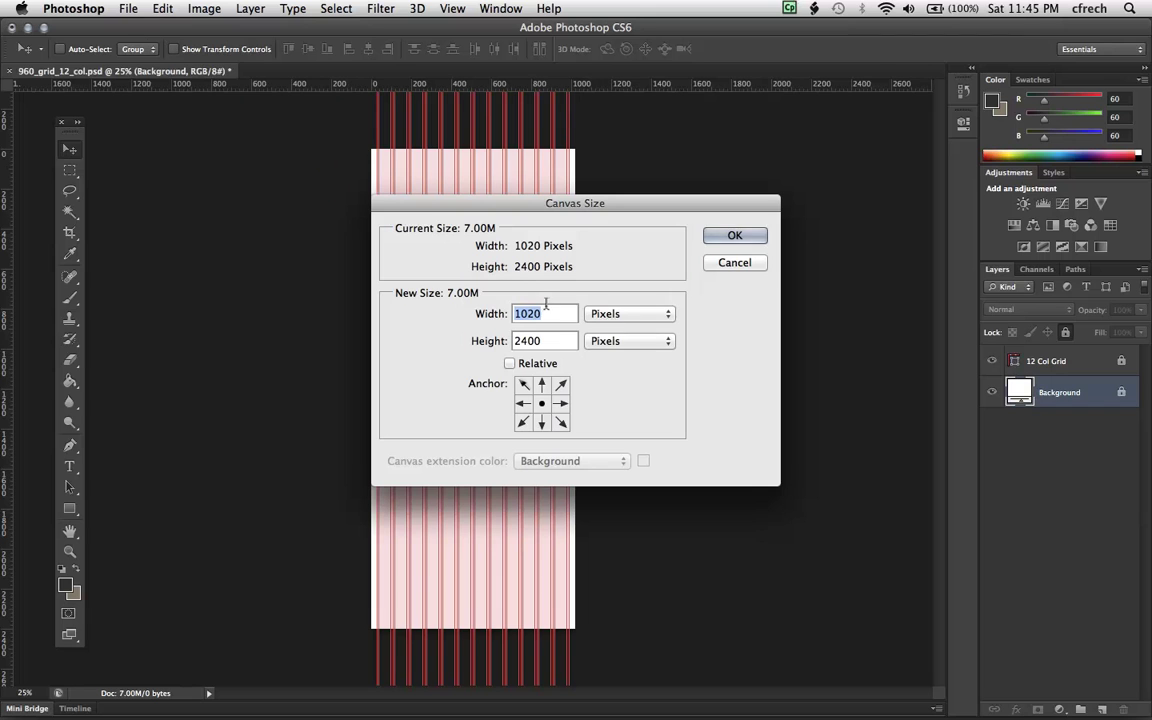
key(super+a)
text(1)
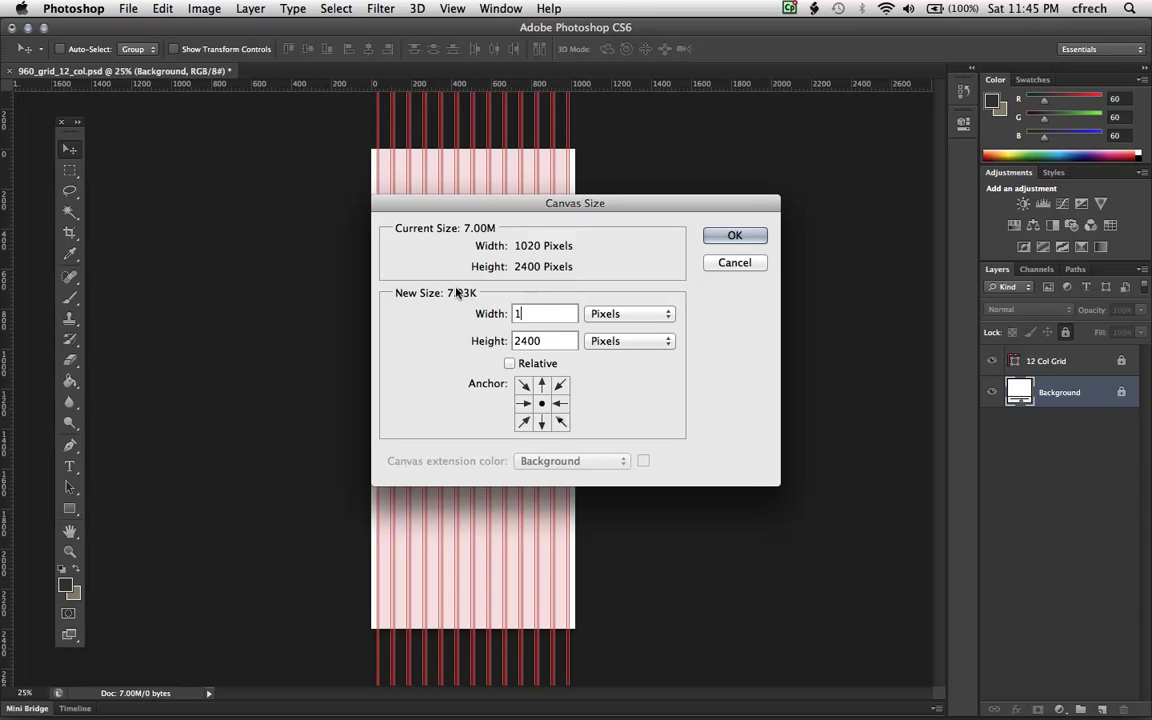
text(200)
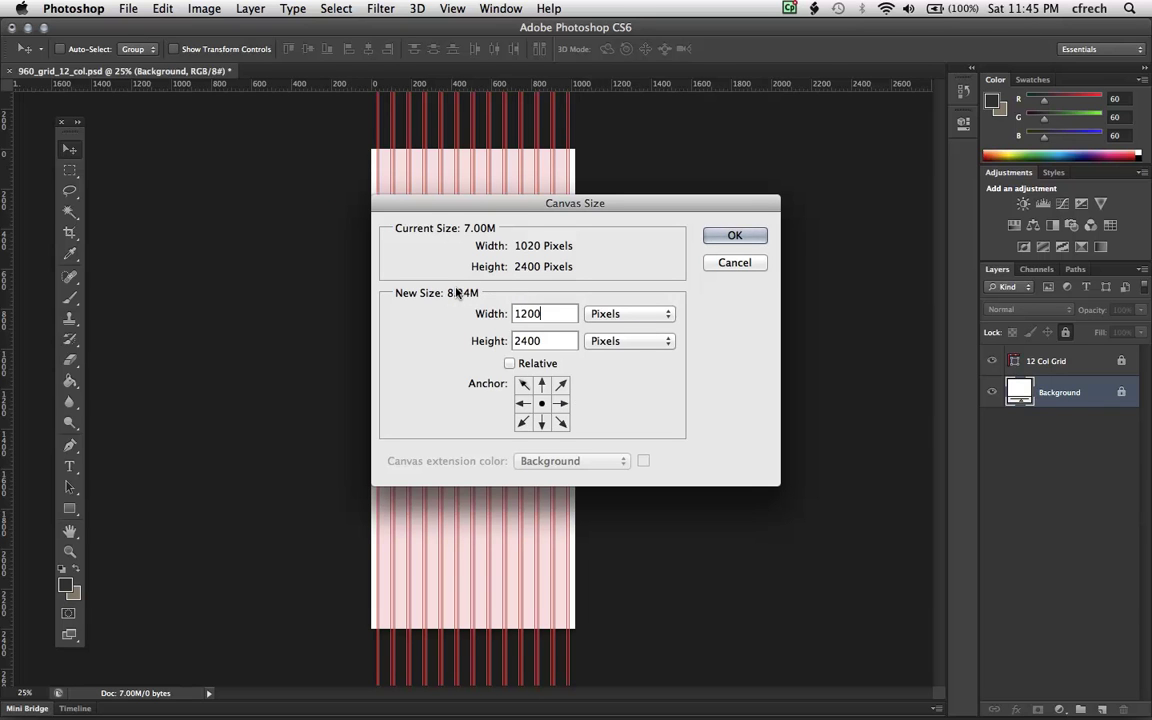
click(758, 237)
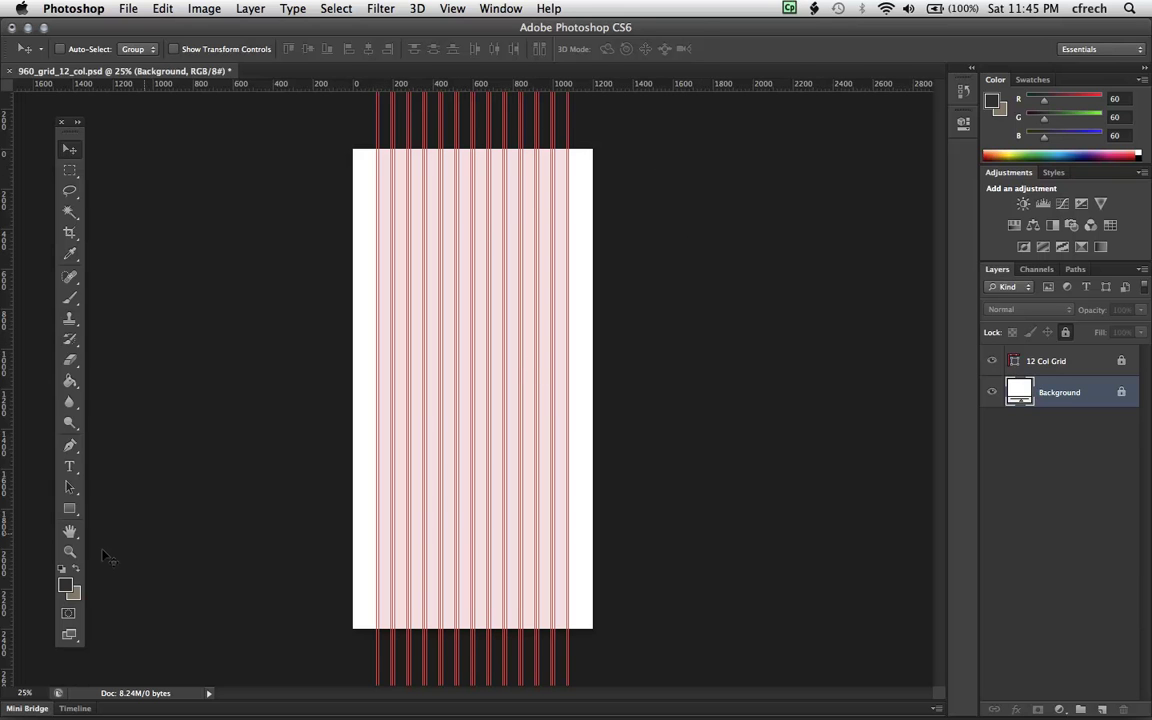
- Hide the 12 Col Grid layer above the white background
key(z)
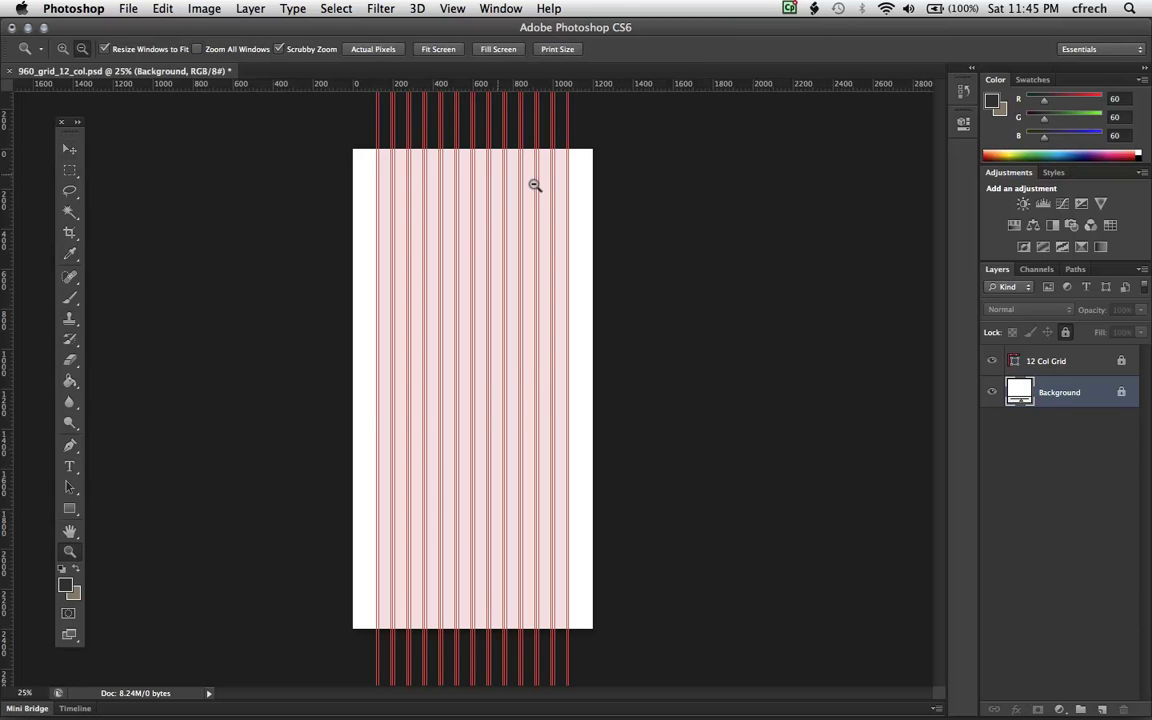
drag(340, 136, 489, 198)
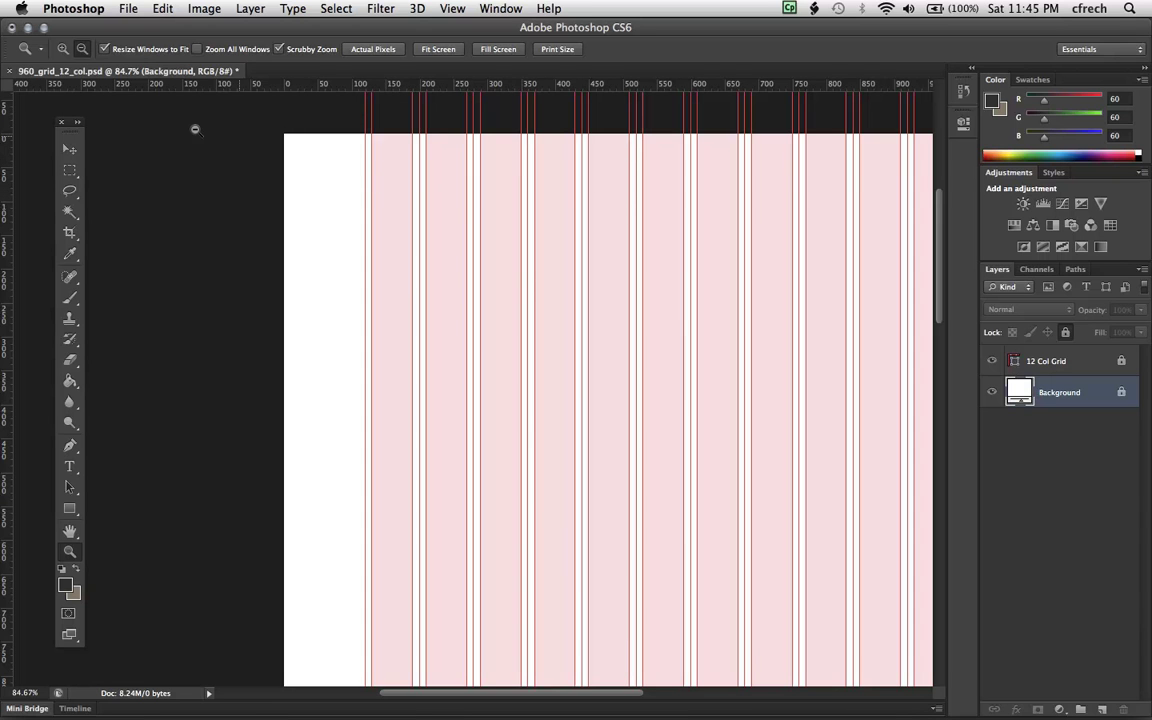
click(69, 150)
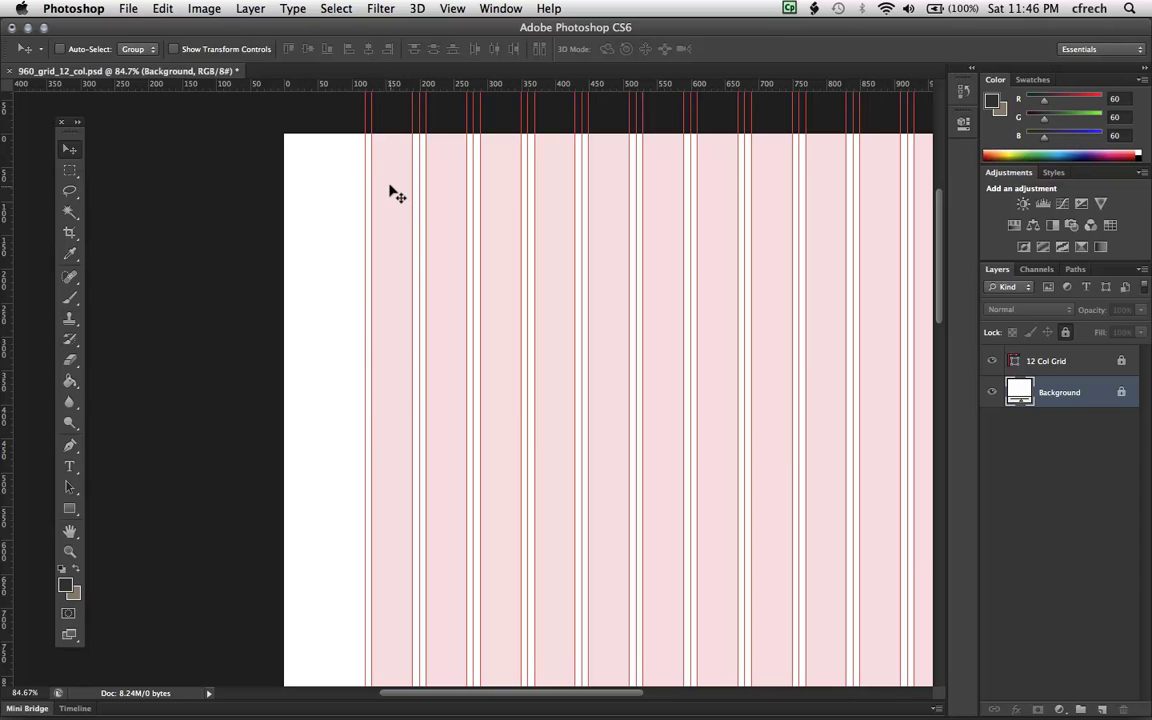
click(990, 361)
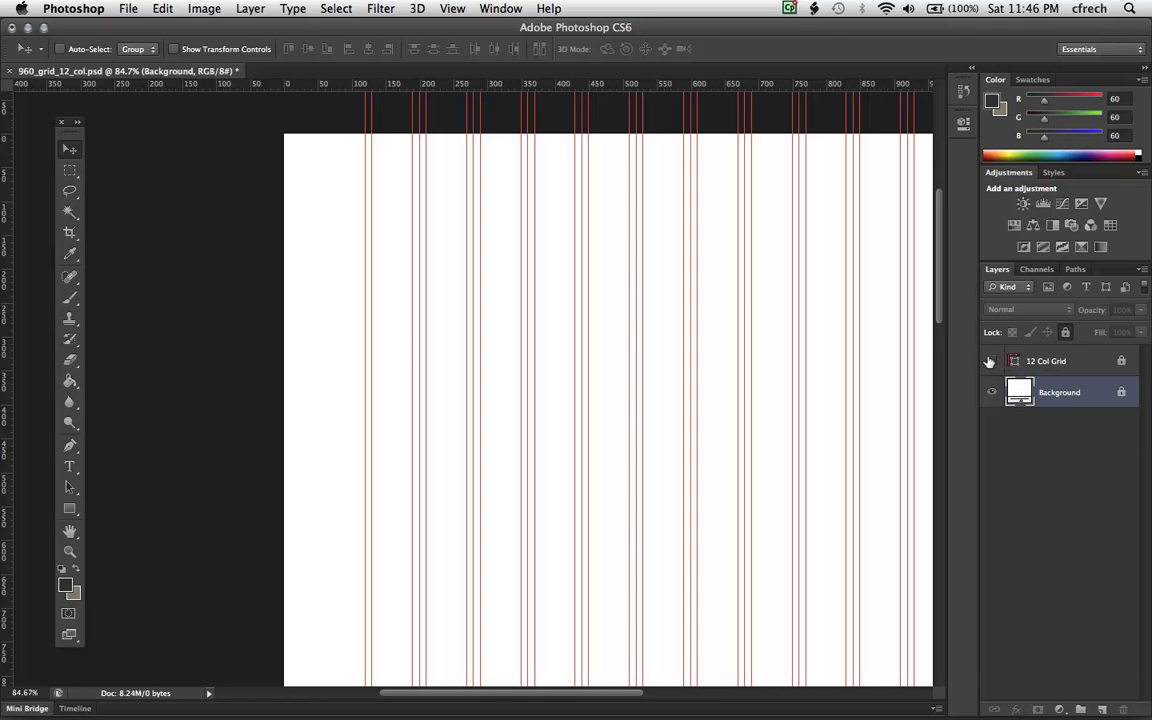
drag(419, 689, 464, 690)
click(24, 693)
text(25)
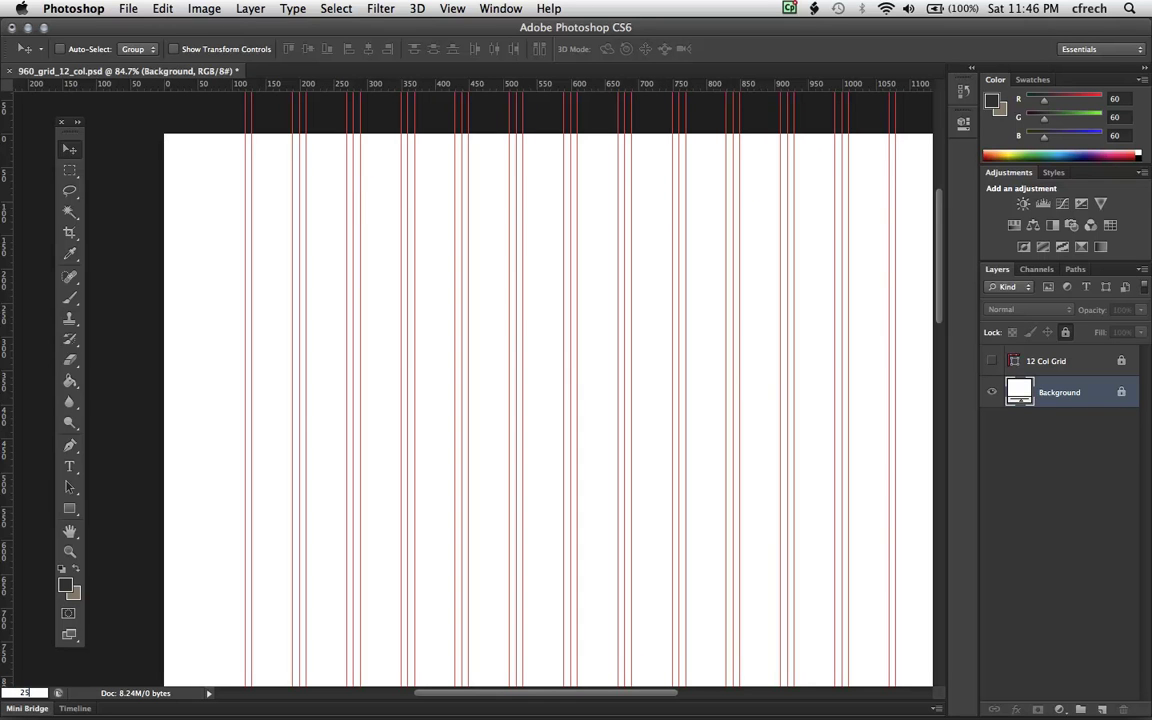
key(Return)
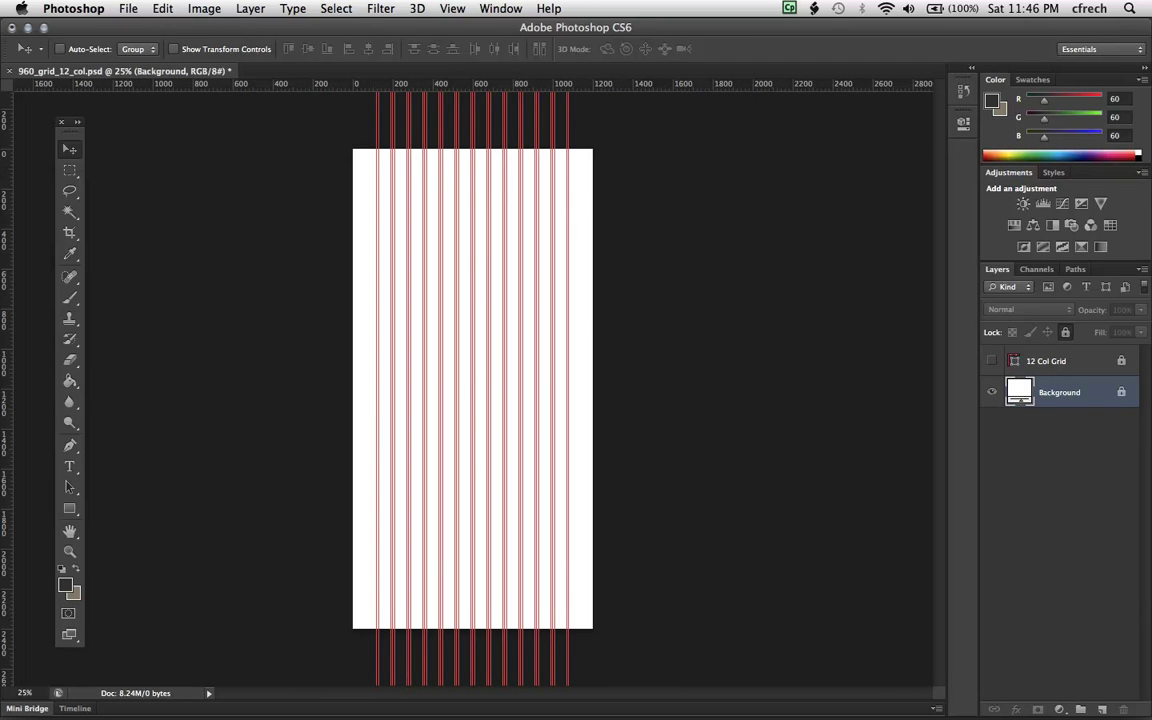